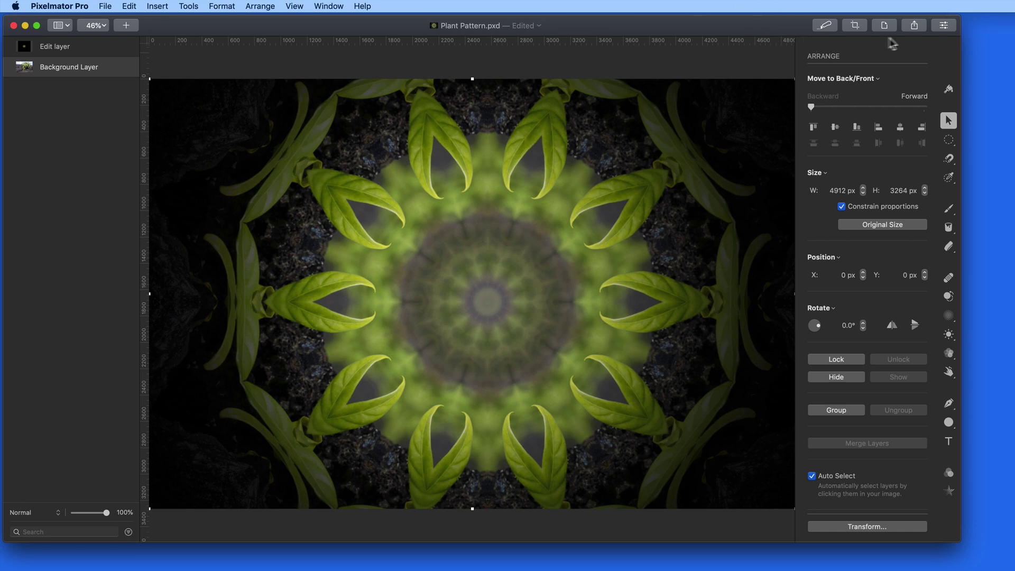
Reveal the Share menu for Plant Pattern with Quick Export, Export for Web and Export choices.
{"action": "left_click", "coordinate": [919, 26]}
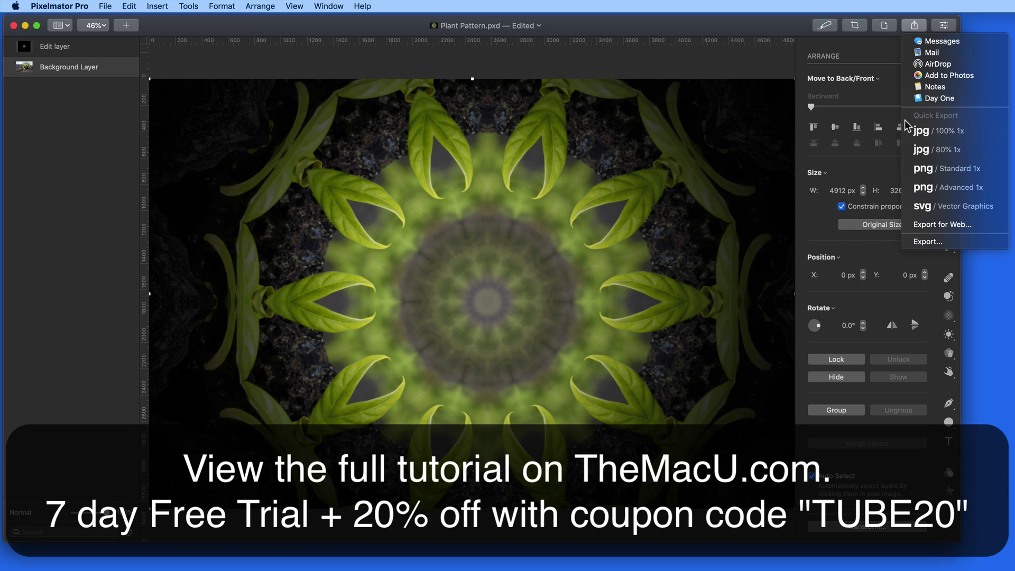
{"action": "left_click", "coordinate": [646, 85]}
{"action": "left_click", "coordinate": [105, 7]}
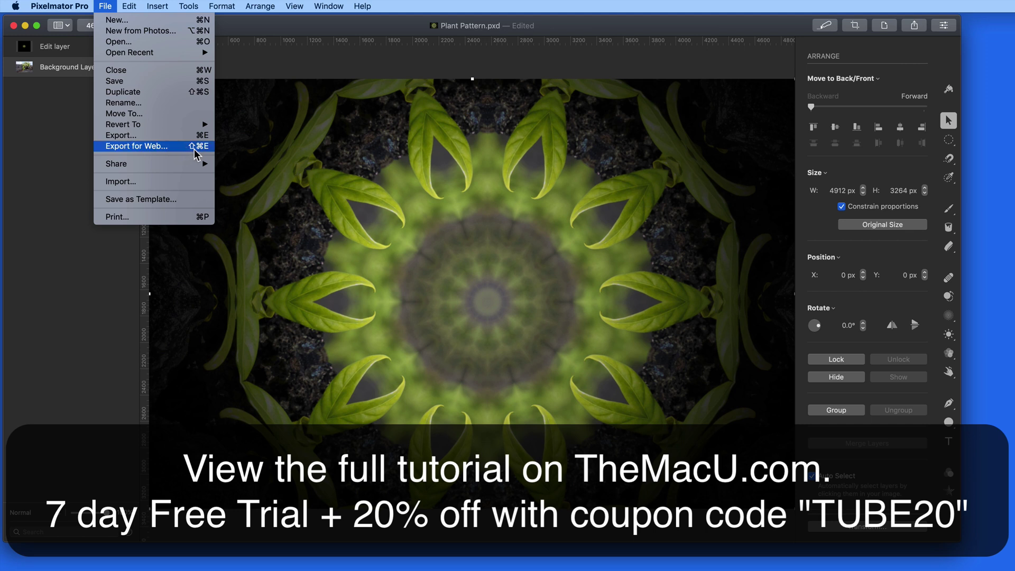
{"action": "left_click", "coordinate": [532, 62]}
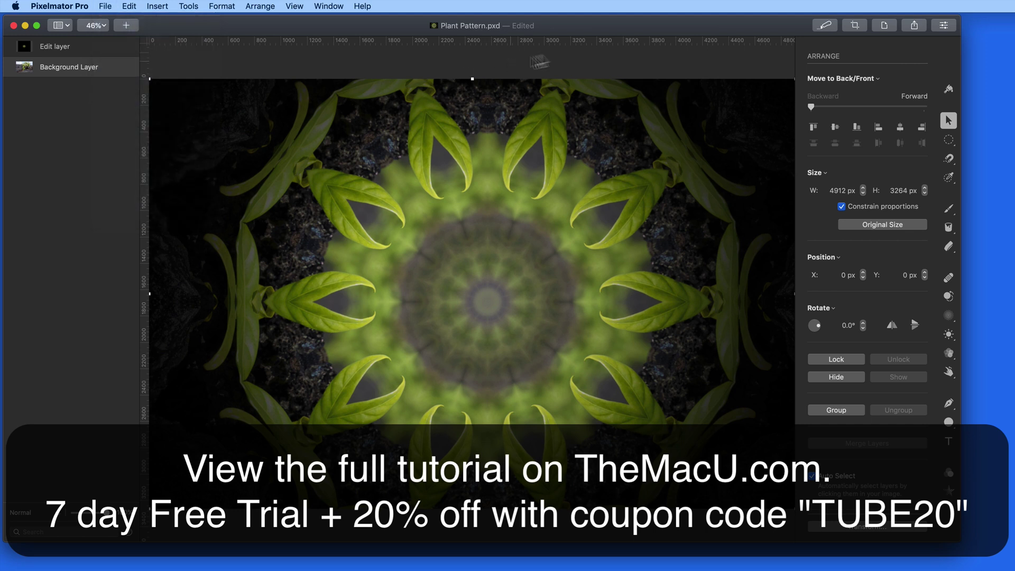
{"action": "left_click", "coordinate": [915, 27]}
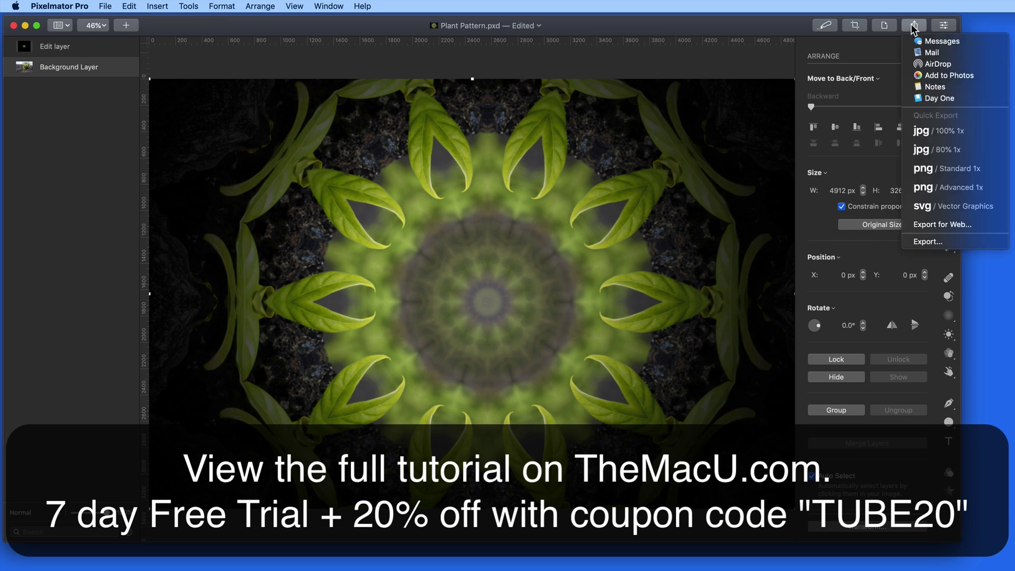
Start Export for Web for Plant Pattern, keeping JPG format and setting scale to 0.5x.
{"action": "left_click", "coordinate": [907, 226]}
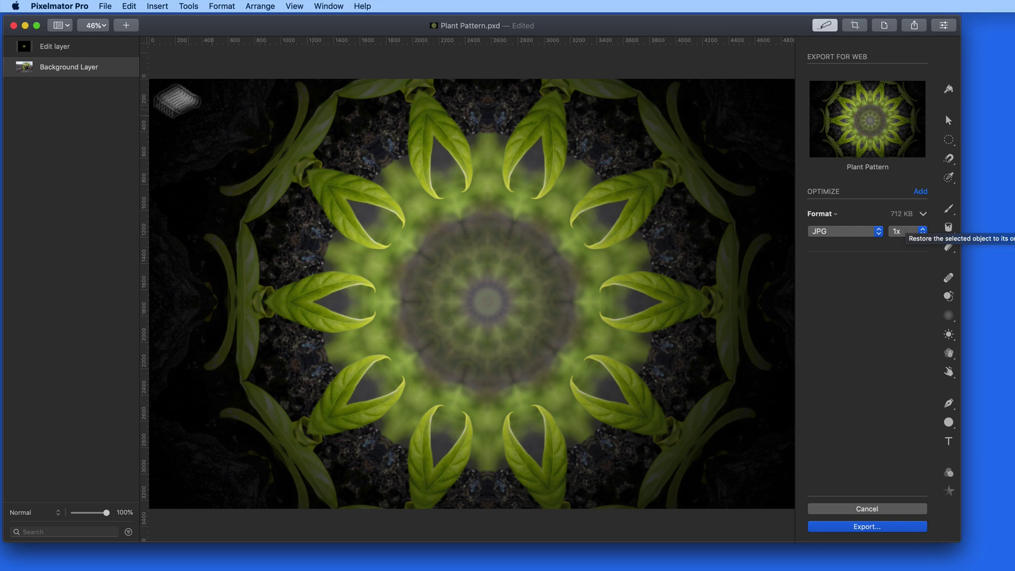
{"action": "left_click", "coordinate": [104, 8]}
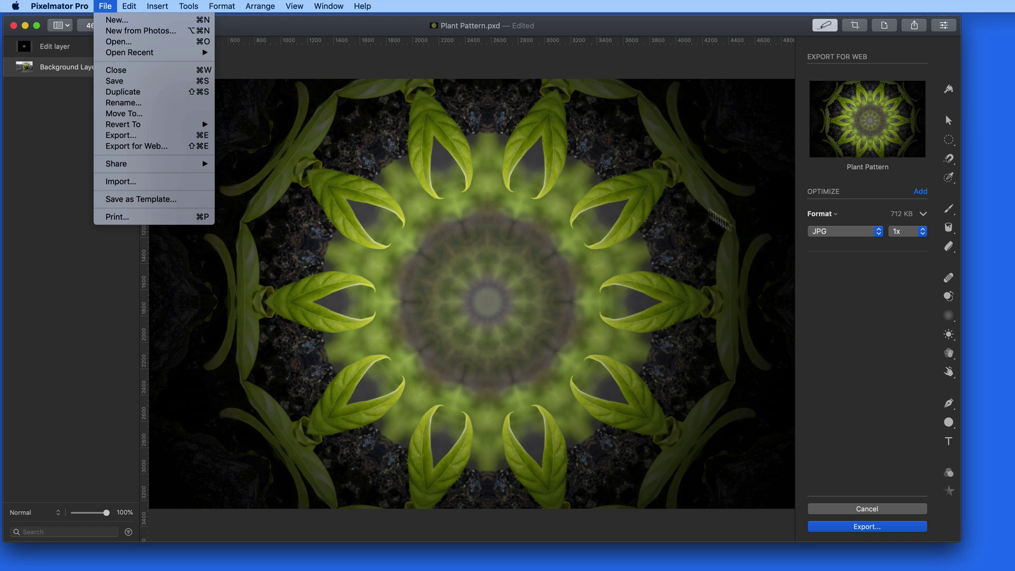
{"action": "left_click", "coordinate": [844, 275]}
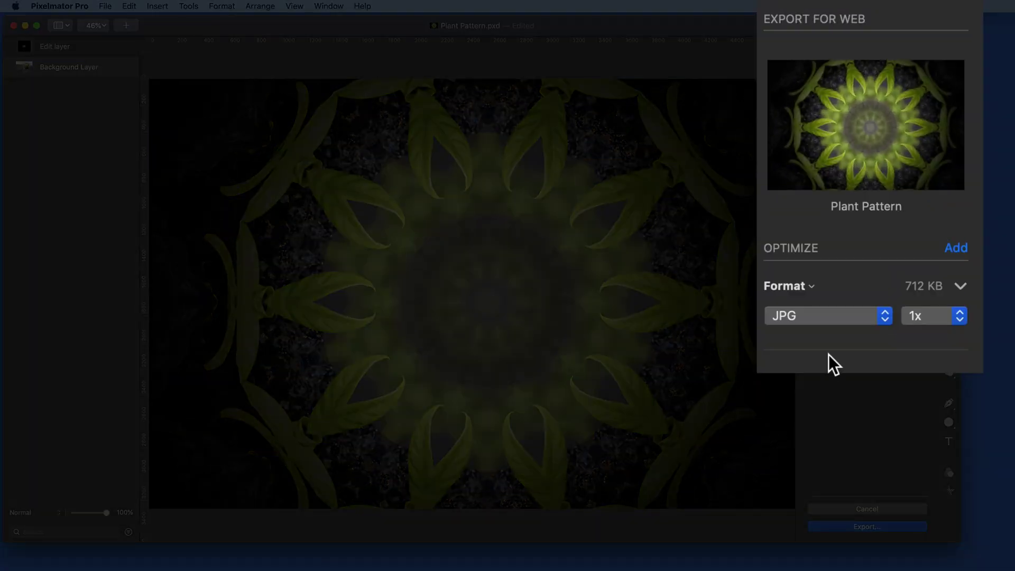
{"action": "left_click", "coordinate": [843, 316]}
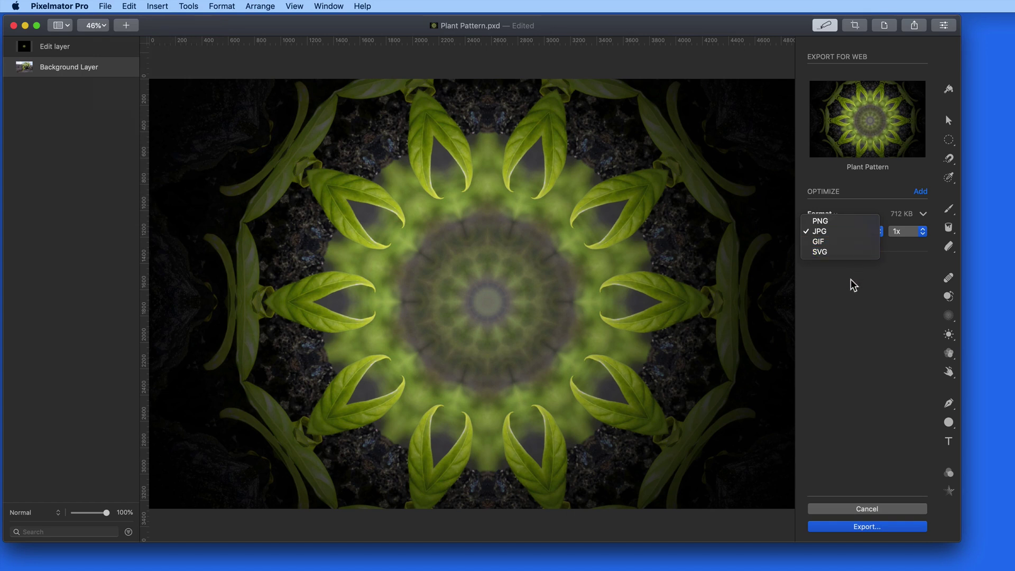
{"action": "left_click", "coordinate": [851, 279]}
{"action": "left_click", "coordinate": [922, 231]}
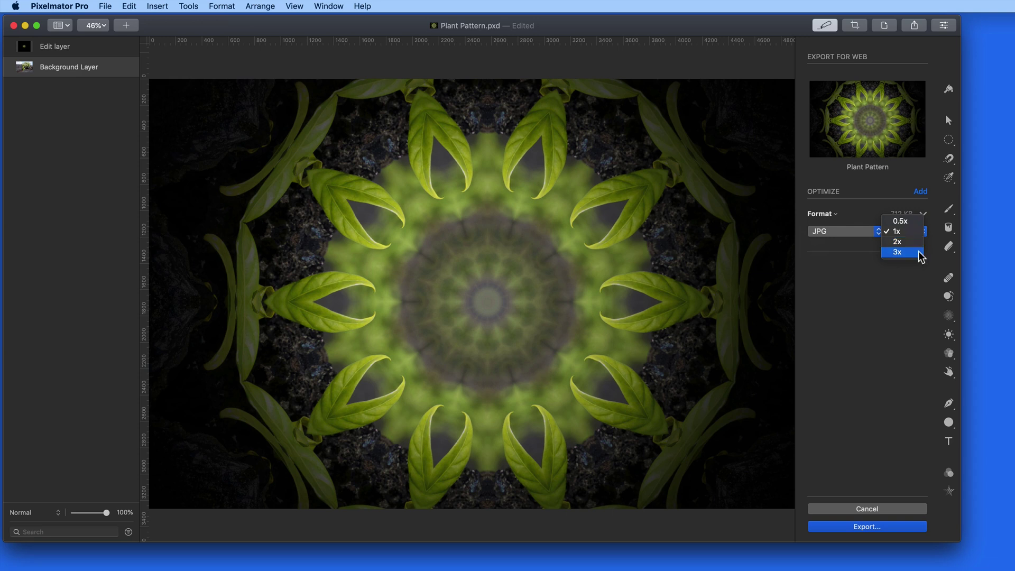
{"action": "left_click", "coordinate": [910, 221]}
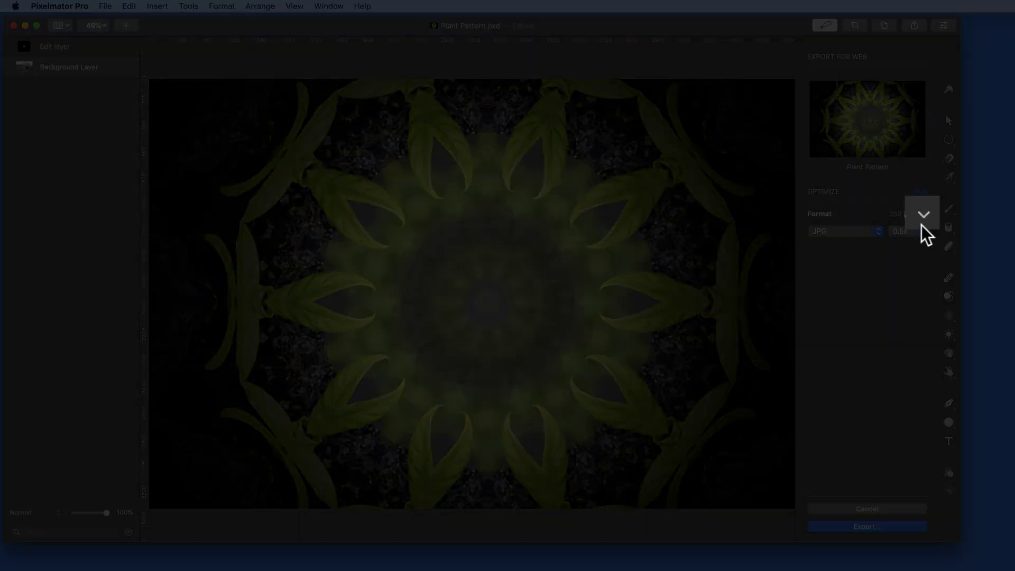
Show the JPG quality options, settle the scale on 1x and enter WEB as the file suffix.
{"action": "left_click", "coordinate": [924, 215]}
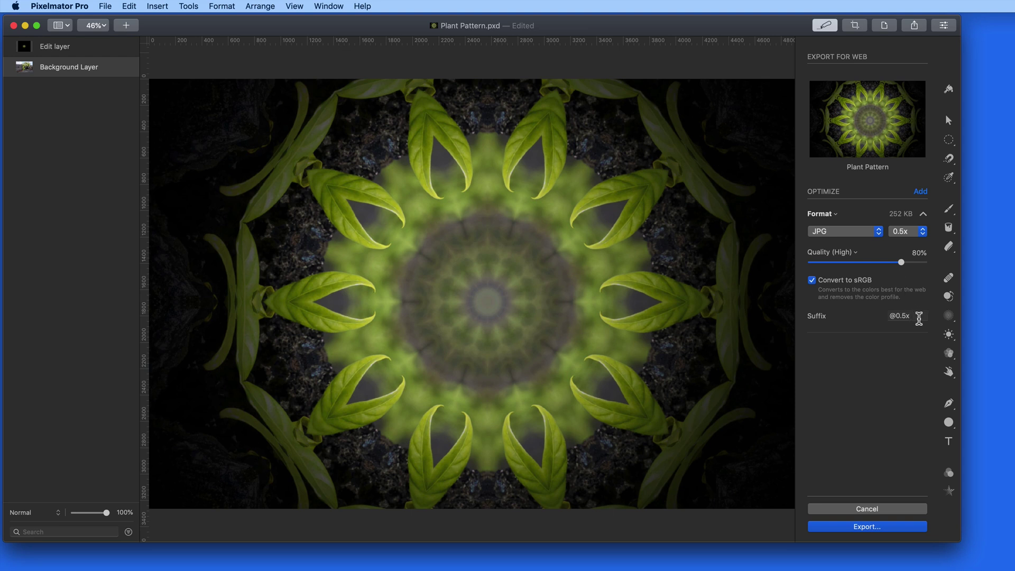
{"action": "left_click", "coordinate": [916, 236]}
{"action": "left_click", "coordinate": [918, 239]}
{"action": "left_click", "coordinate": [918, 245]}
{"action": "left_click", "coordinate": [919, 244]}
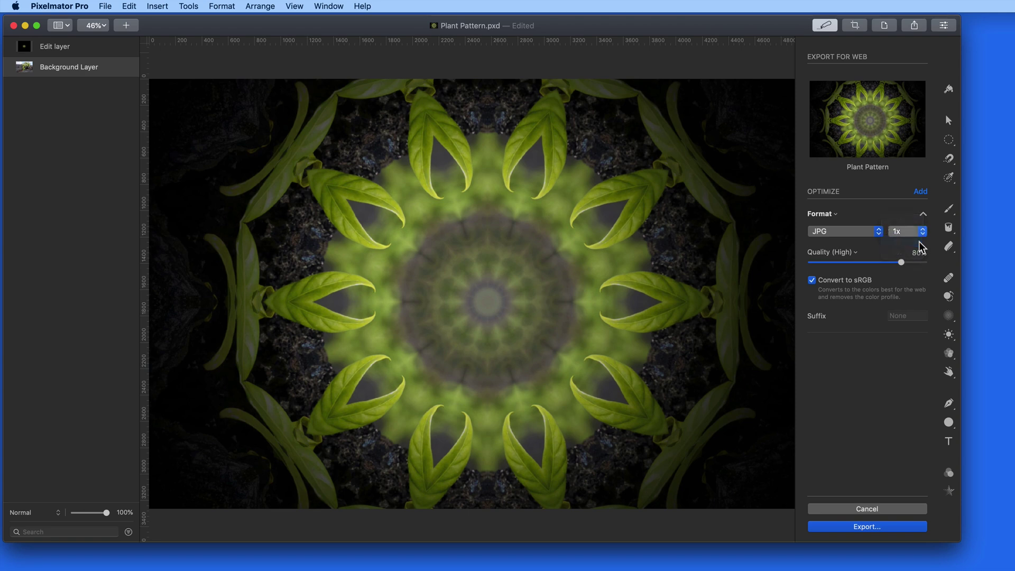
{"action": "left_click", "coordinate": [919, 246]}
{"action": "left_click", "coordinate": [919, 253]}
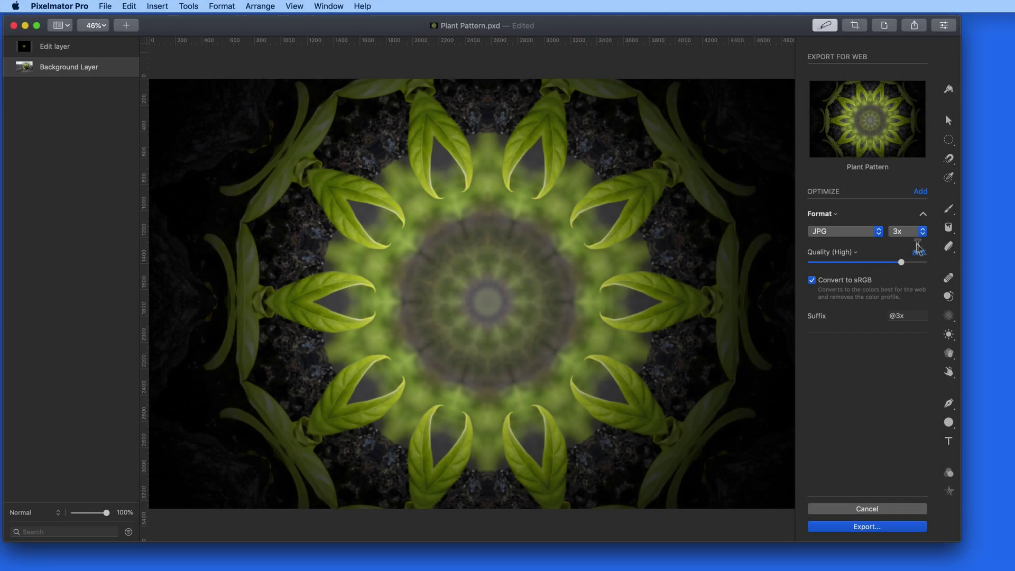
{"action": "left_click", "coordinate": [918, 232]}
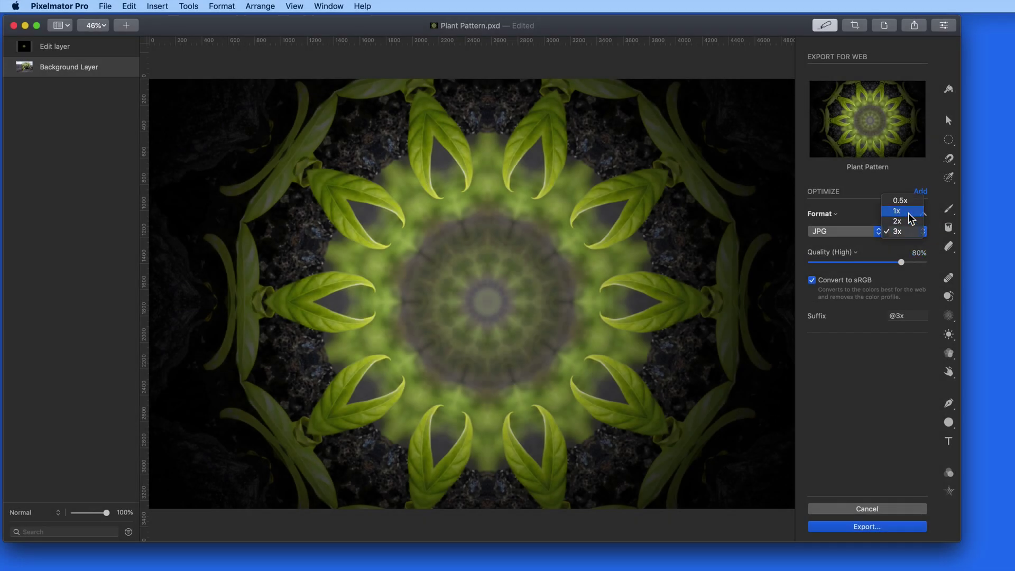
{"action": "left_click", "coordinate": [904, 211]}
{"action": "left_click", "coordinate": [908, 313]}
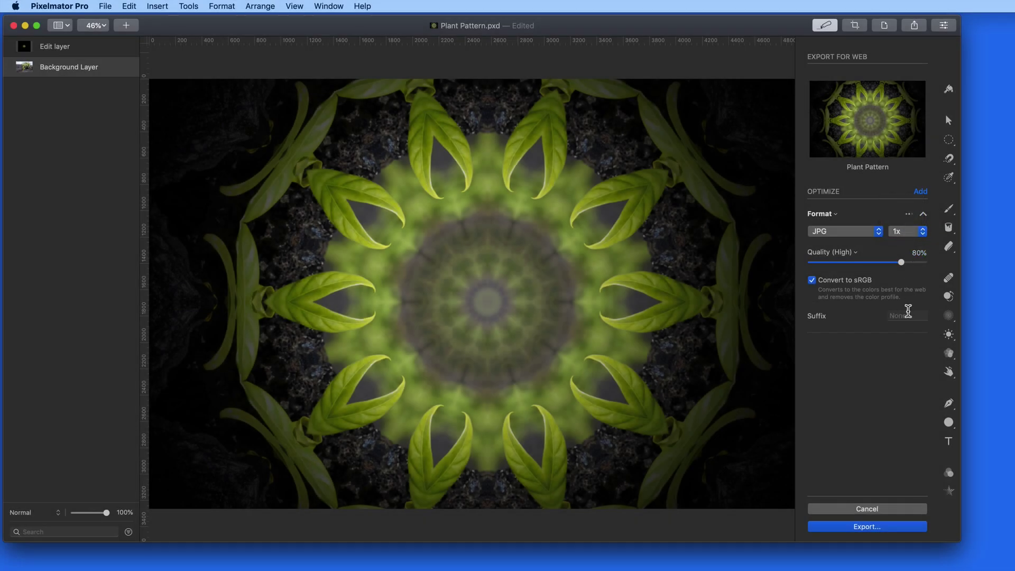
{"action": "type", "text": "WEB"}
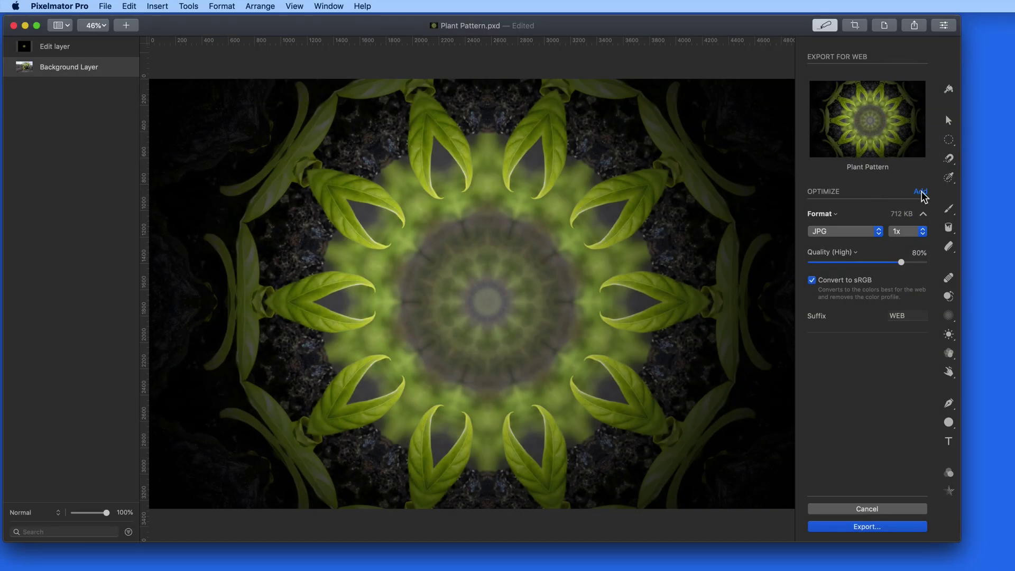
Add a second output at 0.5x, switch it to PNG and delete its WEB suffix.
{"action": "left_click", "coordinate": [920, 192]}
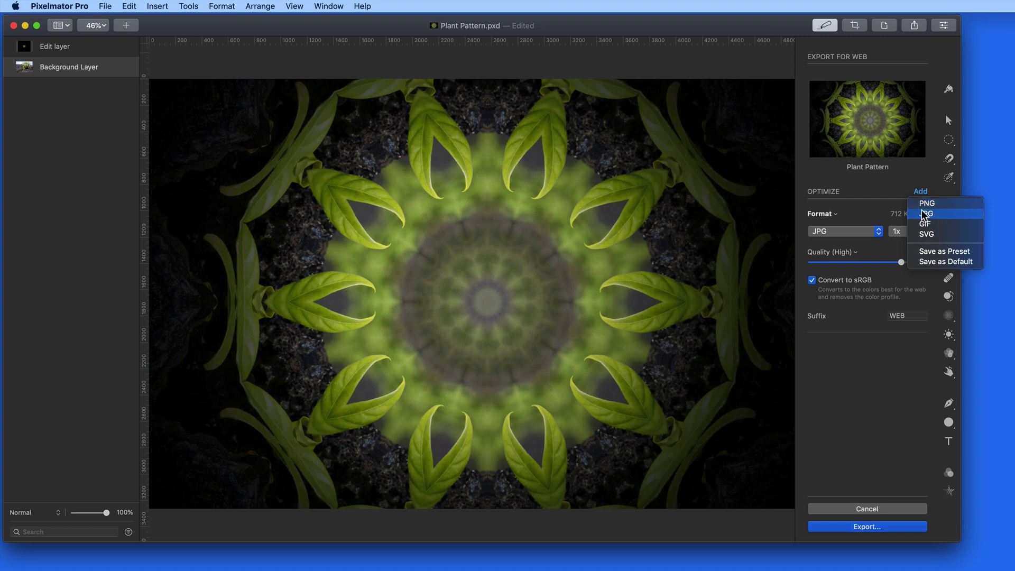
{"action": "left_click", "coordinate": [922, 214]}
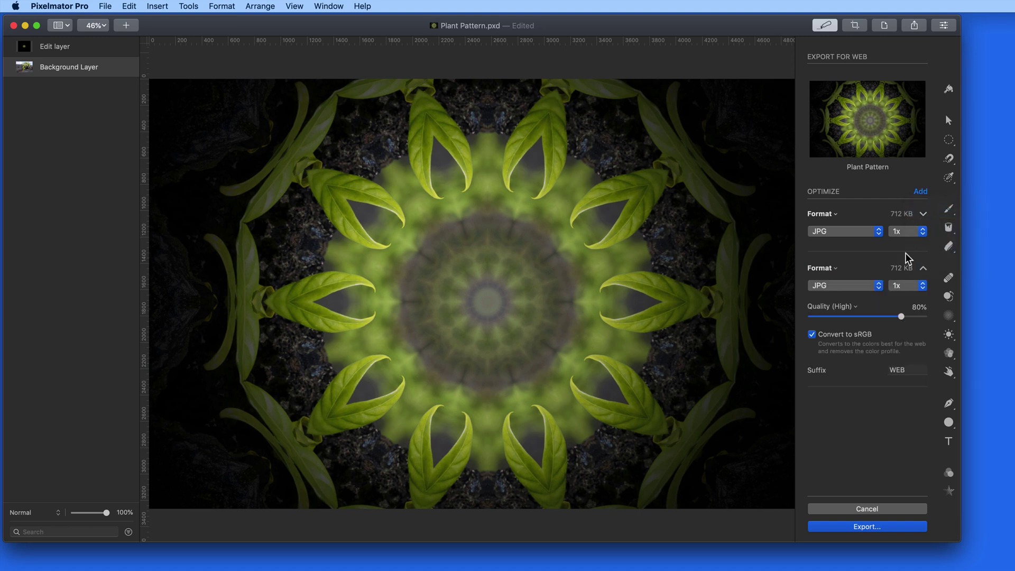
{"action": "left_click", "coordinate": [920, 286]}
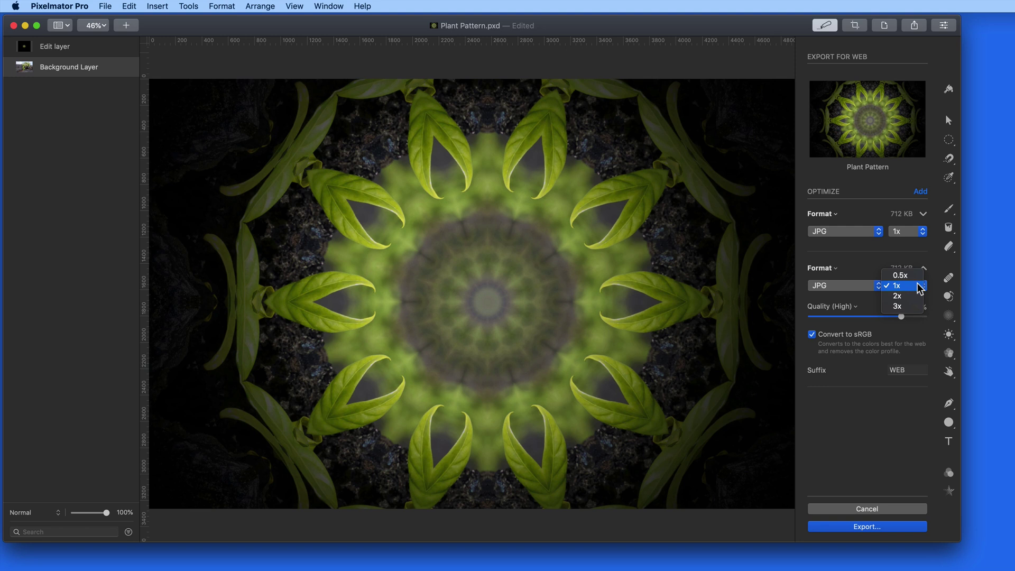
{"action": "left_click", "coordinate": [914, 276]}
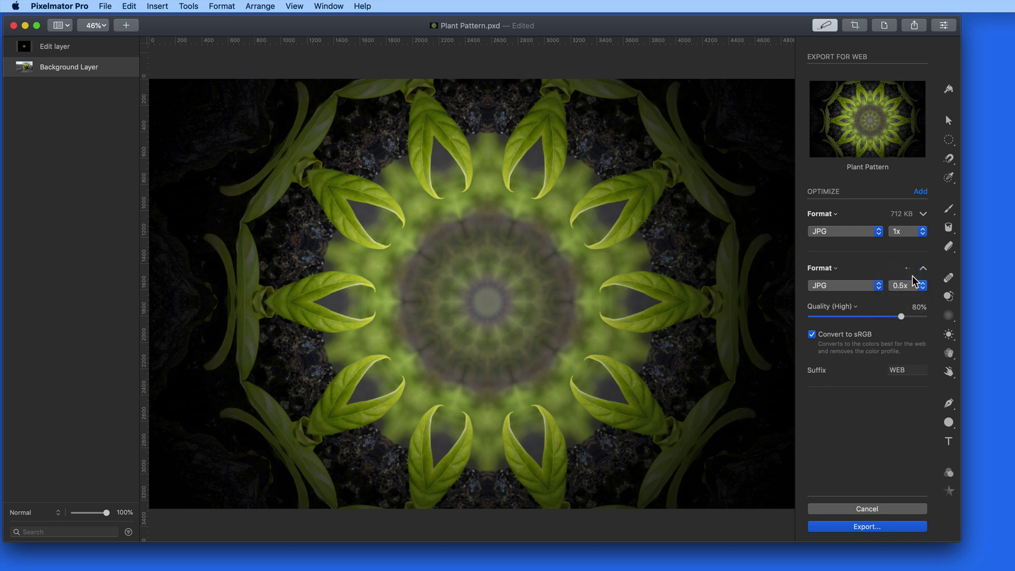
{"action": "left_click", "coordinate": [861, 289]}
{"action": "left_click", "coordinate": [850, 275]}
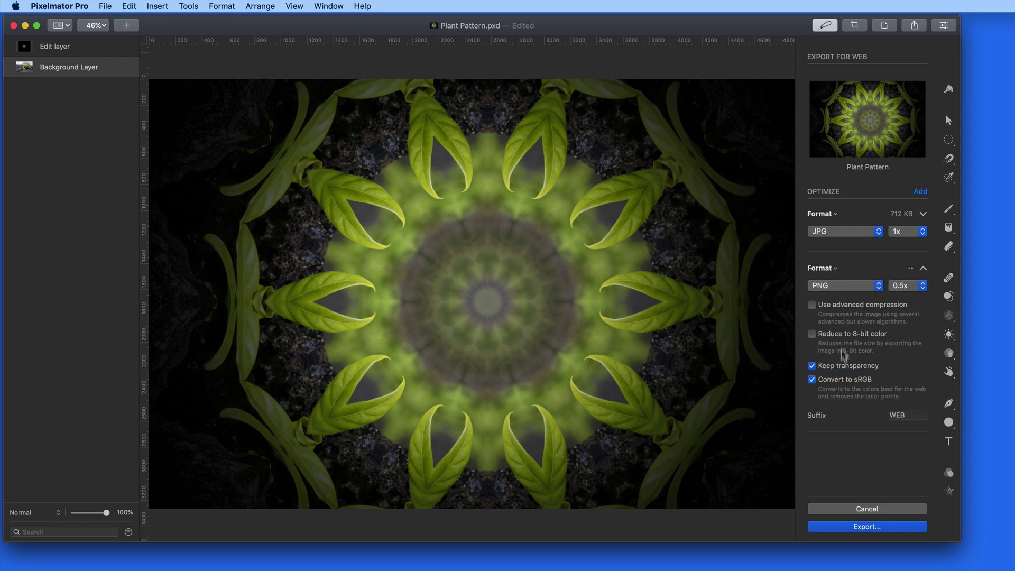
{"action": "double_click", "coordinate": [911, 415]}
{"action": "key", "text": "BackSpace"}
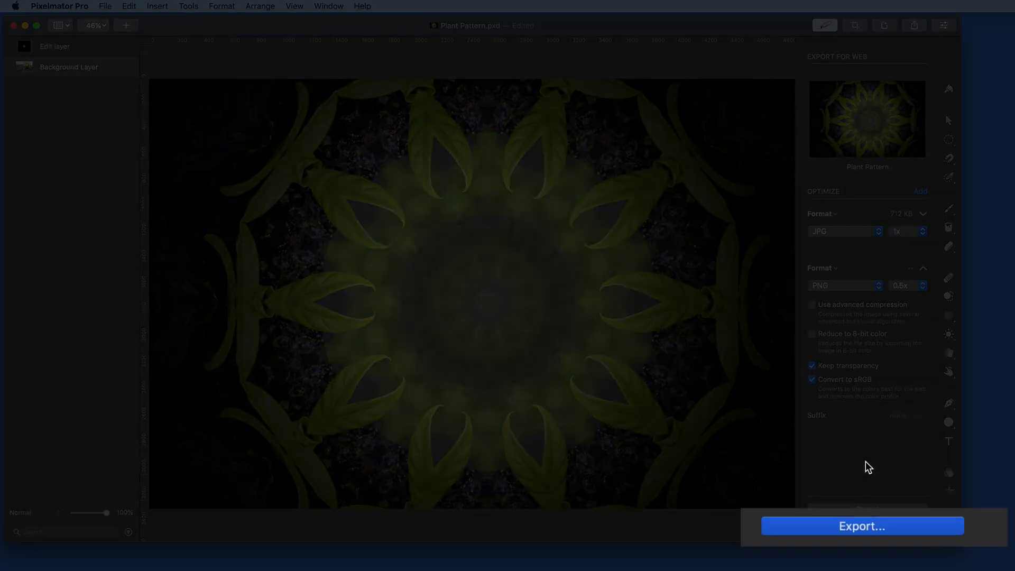
Export both web outputs by dragging them onto the desktop, creating a Plant Pattern folder.
{"action": "left_click", "coordinate": [903, 526]}
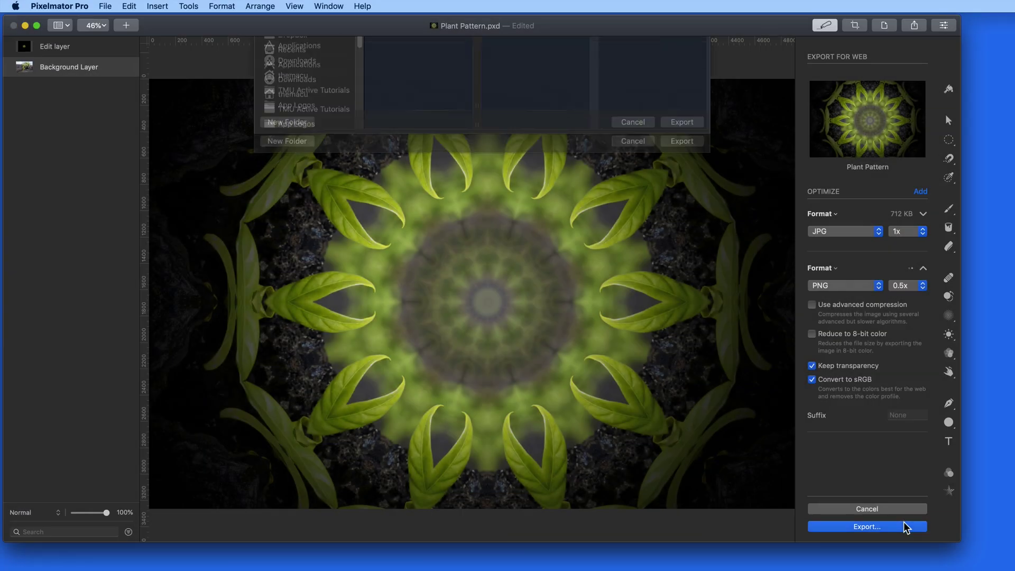
{"action": "left_click", "coordinate": [632, 282]}
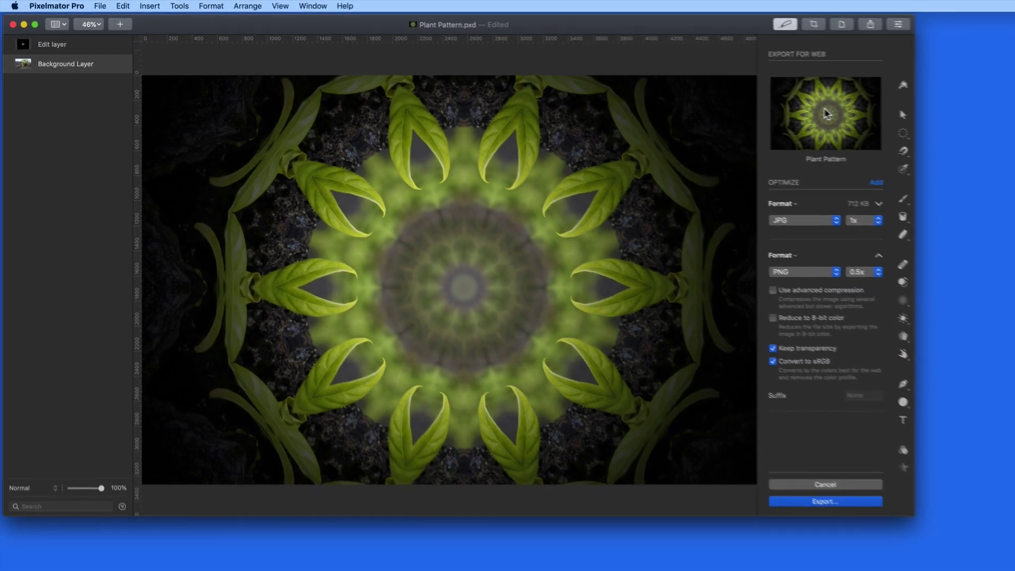
{"action": "left_click_drag", "start_coordinate": [866, 111], "coordinate": [975, 109]}
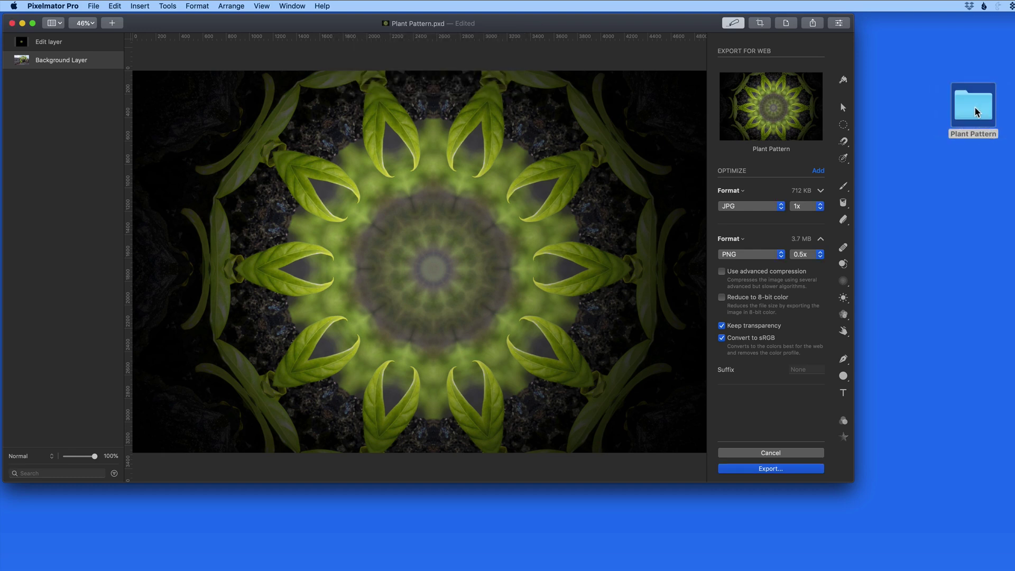
Open the desktop Plant Pattern folder and compare Plant Pattern.jpg (712 KB) with Plant Pattern.png (3.7 MB).
{"action": "left_click", "coordinate": [975, 110]}
{"action": "double_click", "coordinate": [976, 111]}
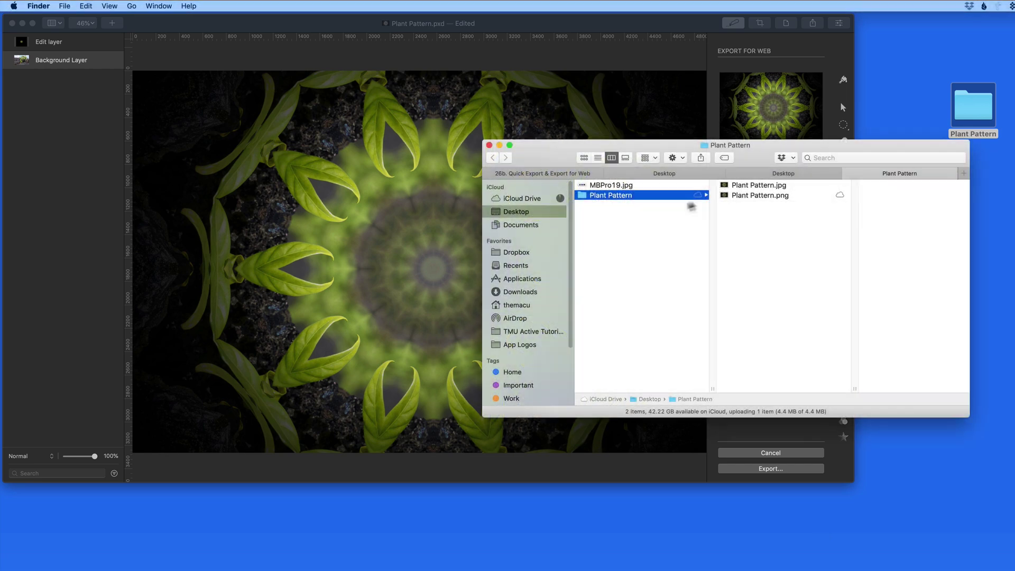
{"action": "left_click", "coordinate": [751, 187]}
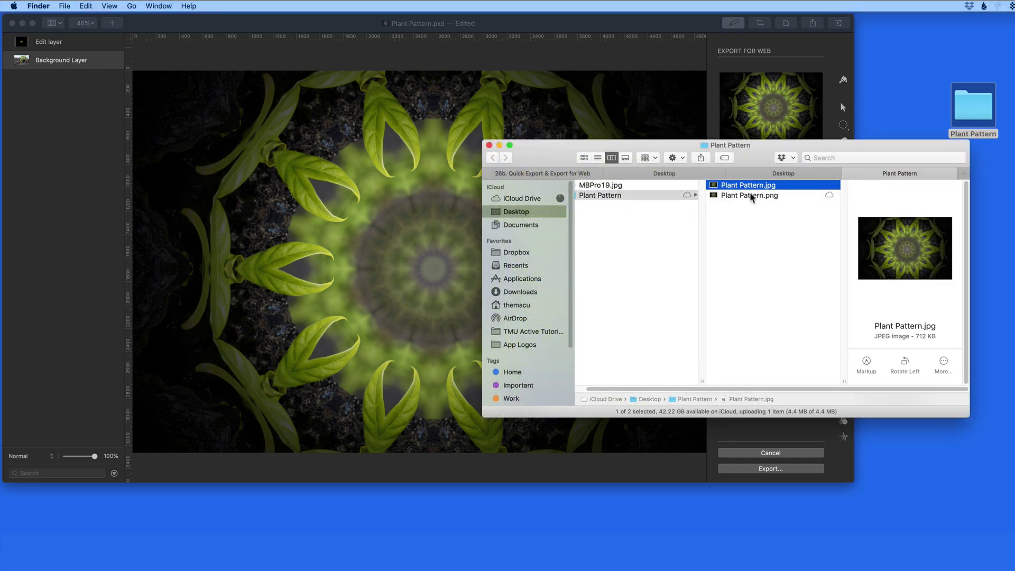
{"action": "left_click", "coordinate": [756, 198]}
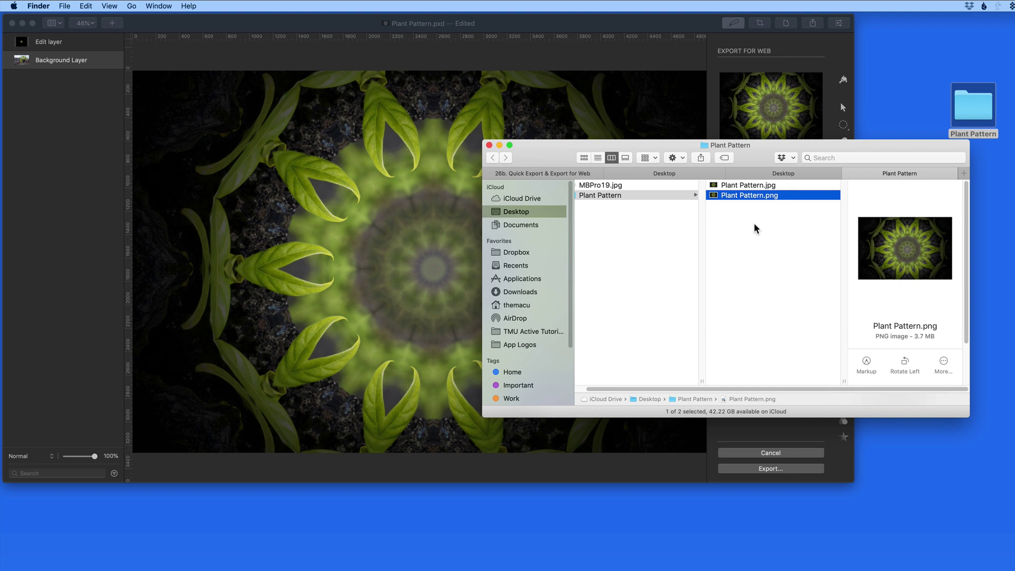
Close the Finder folder and remove the PNG output from the web export in Pixelmator Pro.
{"action": "left_click", "coordinate": [489, 145]}
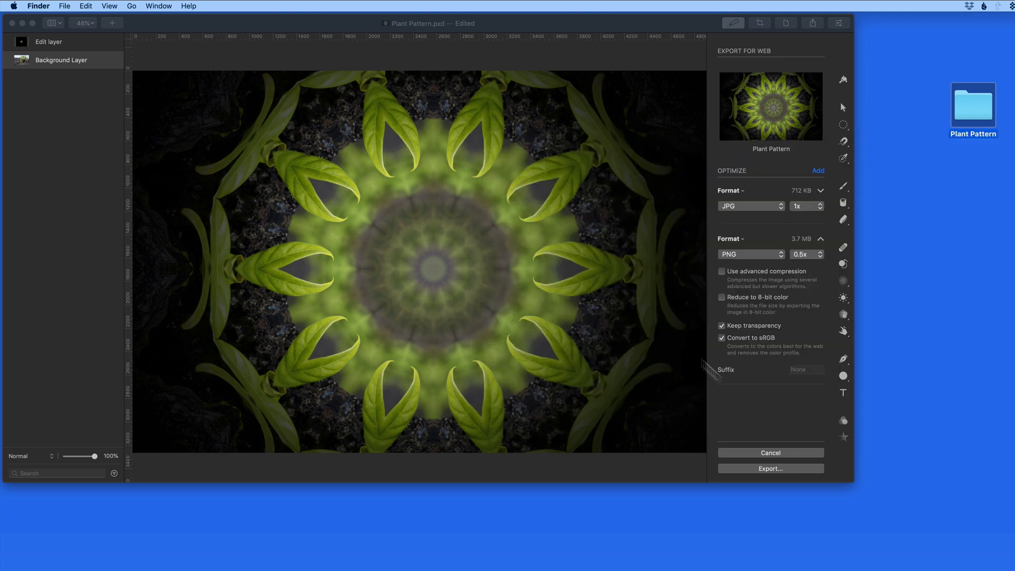
{"action": "left_click", "coordinate": [778, 405]}
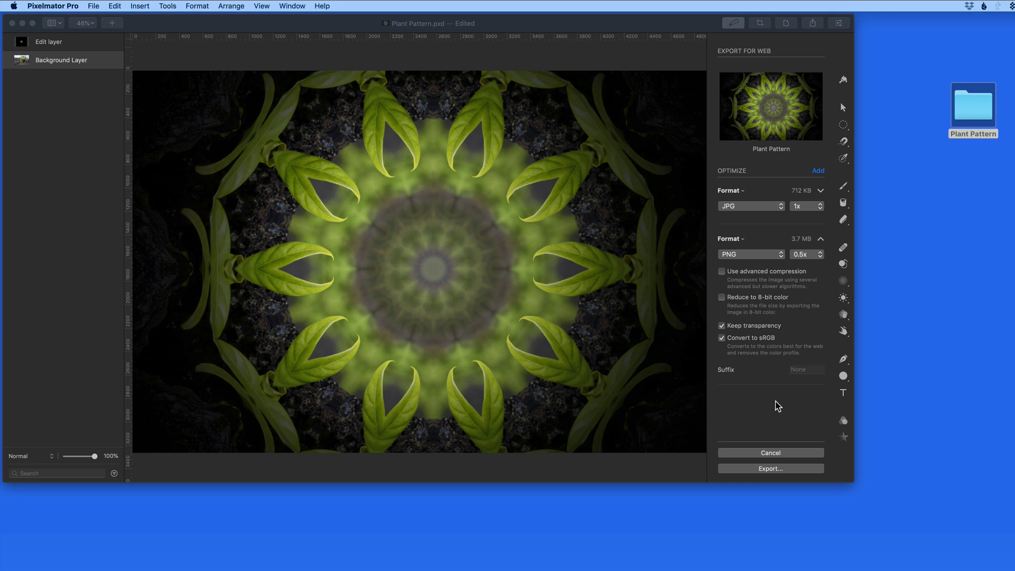
{"action": "left_click", "coordinate": [742, 239]}
{"action": "left_click", "coordinate": [741, 303]}
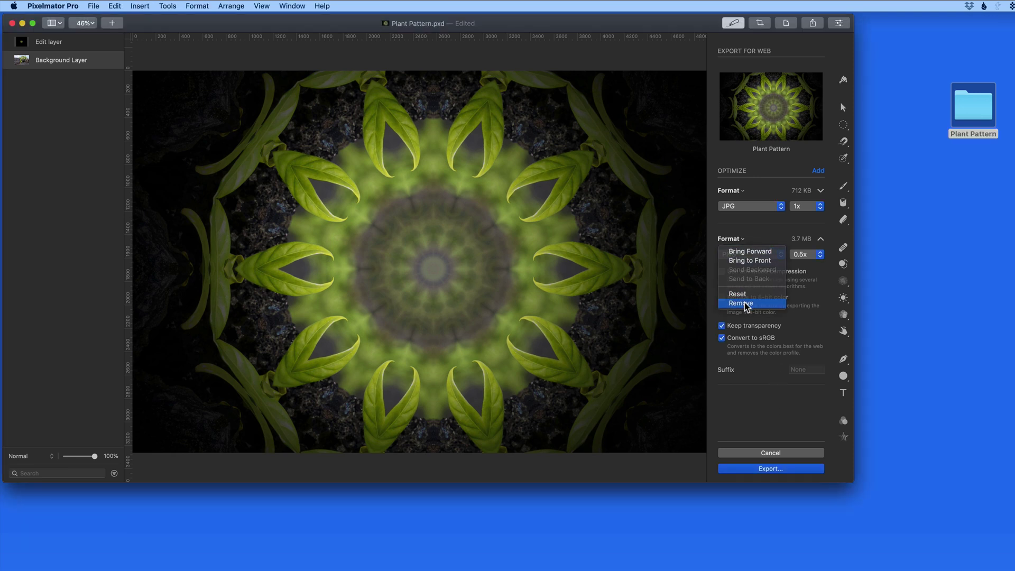
Resize the image to 2000 pixels wide (2000 × 1329) via Image Size.
{"action": "left_click", "coordinate": [788, 22]}
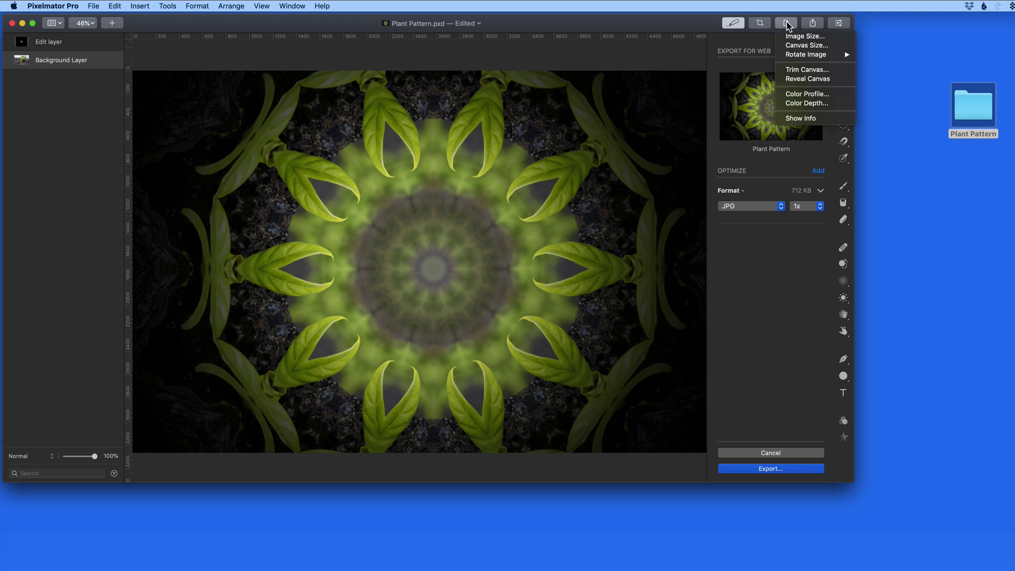
{"action": "left_click", "coordinate": [787, 35]}
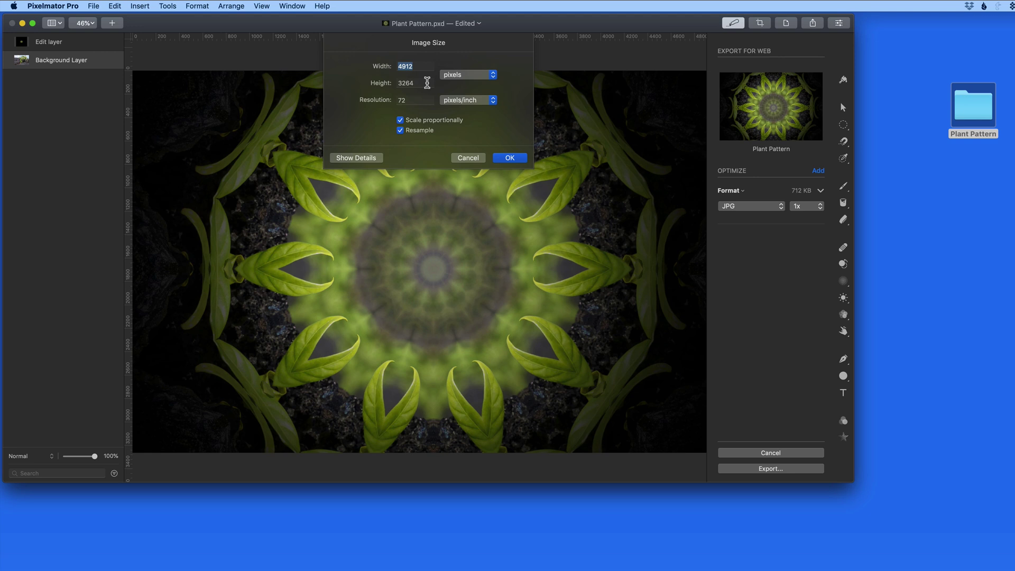
{"action": "type", "text": "2000"}
{"action": "left_click", "coordinate": [525, 160]}
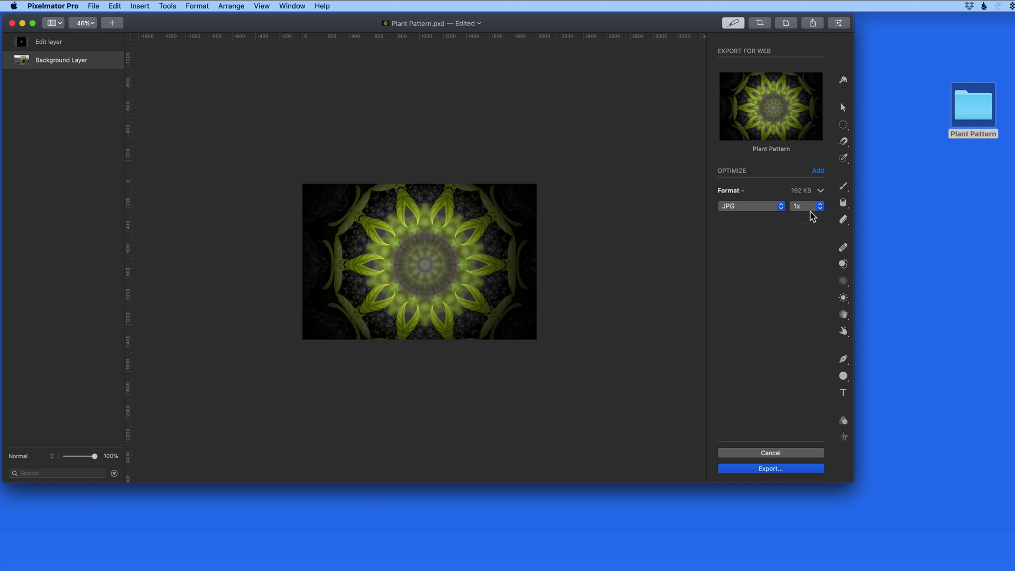
Add a 0.5x JPG output and export both JPGs to the Desktop.
{"action": "left_click", "coordinate": [819, 171]}
{"action": "left_click", "coordinate": [823, 191]}
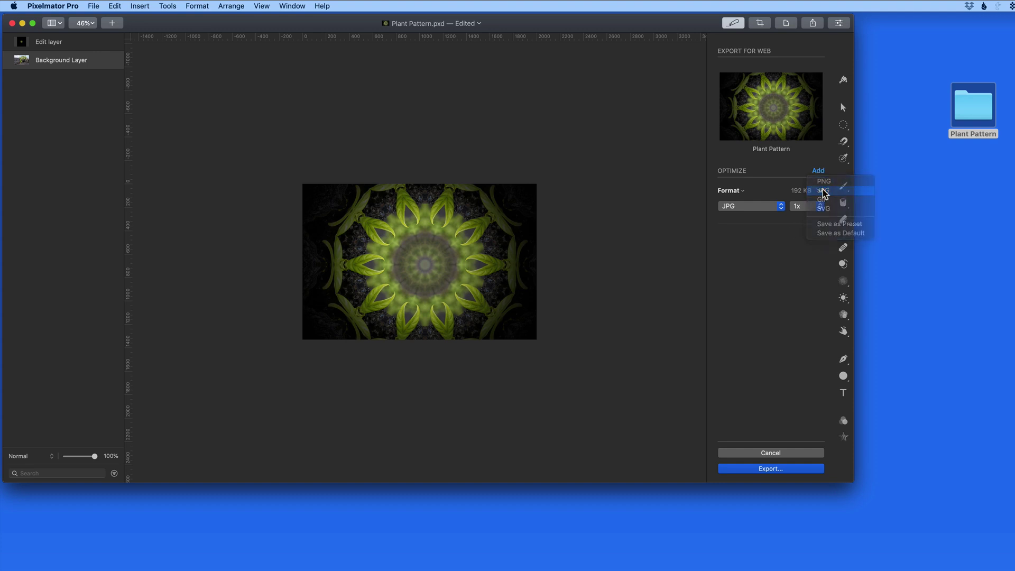
{"action": "left_click", "coordinate": [808, 255]}
{"action": "left_click", "coordinate": [805, 242]}
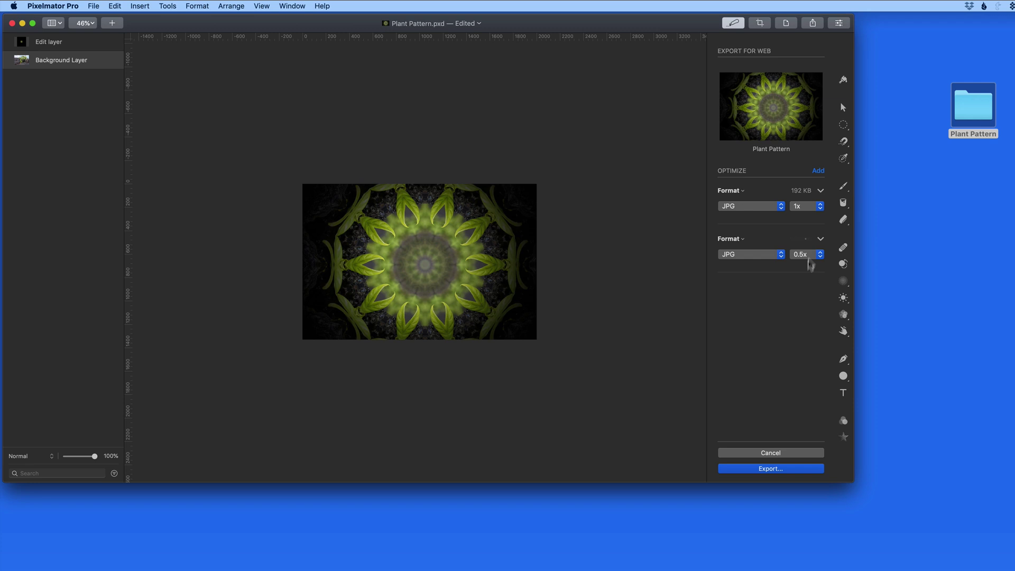
{"action": "left_click", "coordinate": [778, 470]}
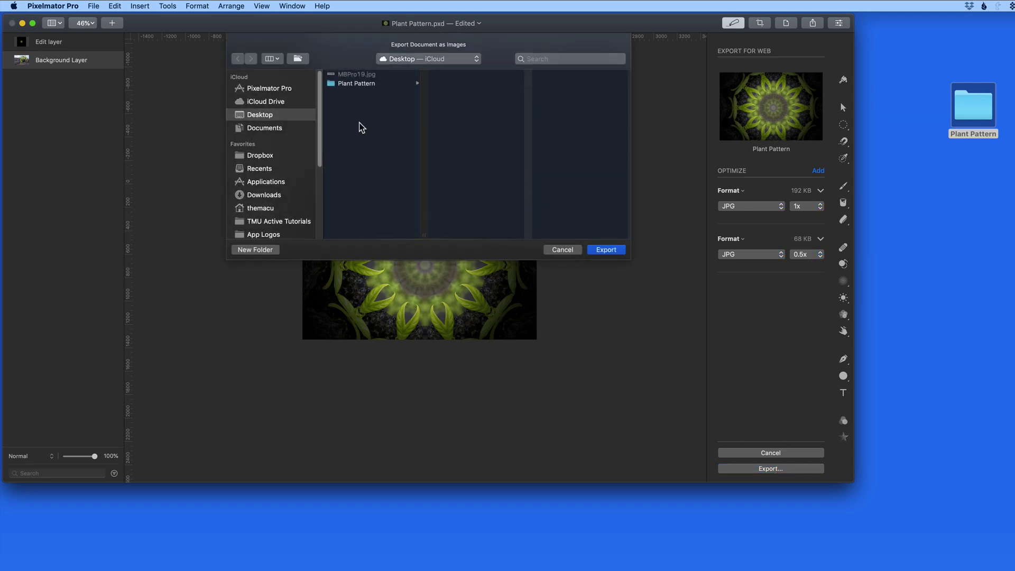
{"action": "left_click", "coordinate": [606, 250]}
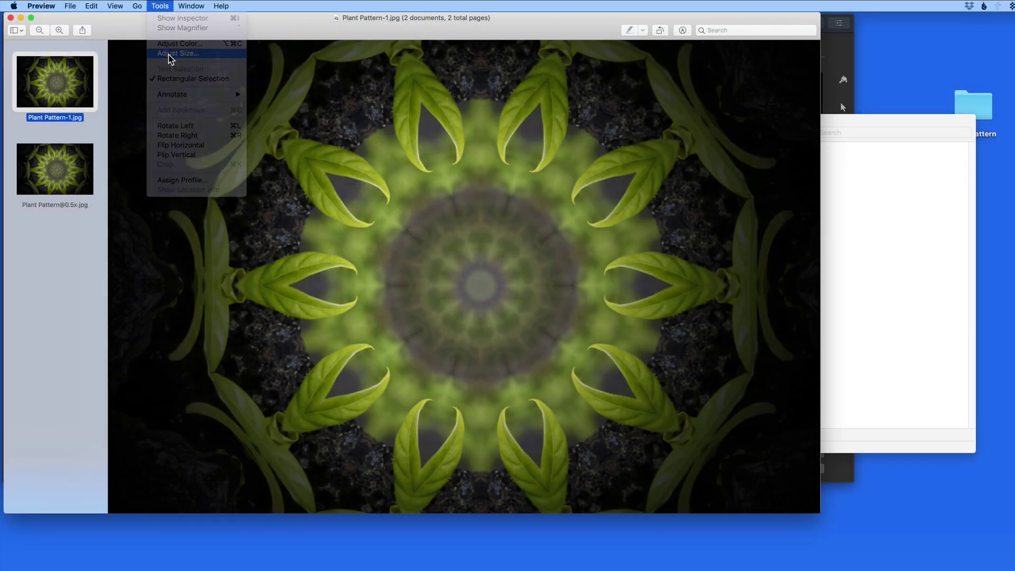
{"action": "left_click", "coordinate": [170, 61]}
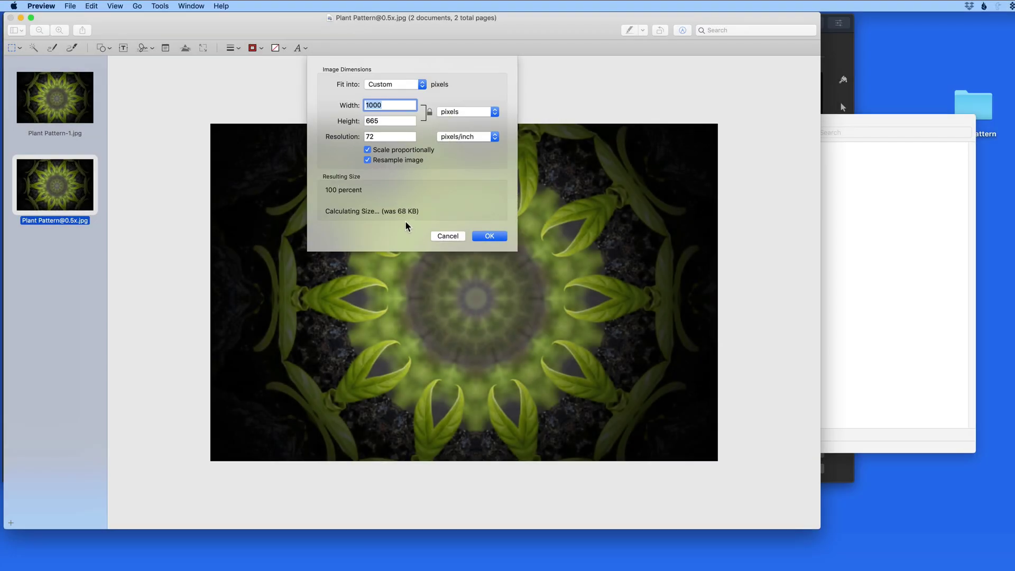
{"action": "left_click", "coordinate": [448, 236]}
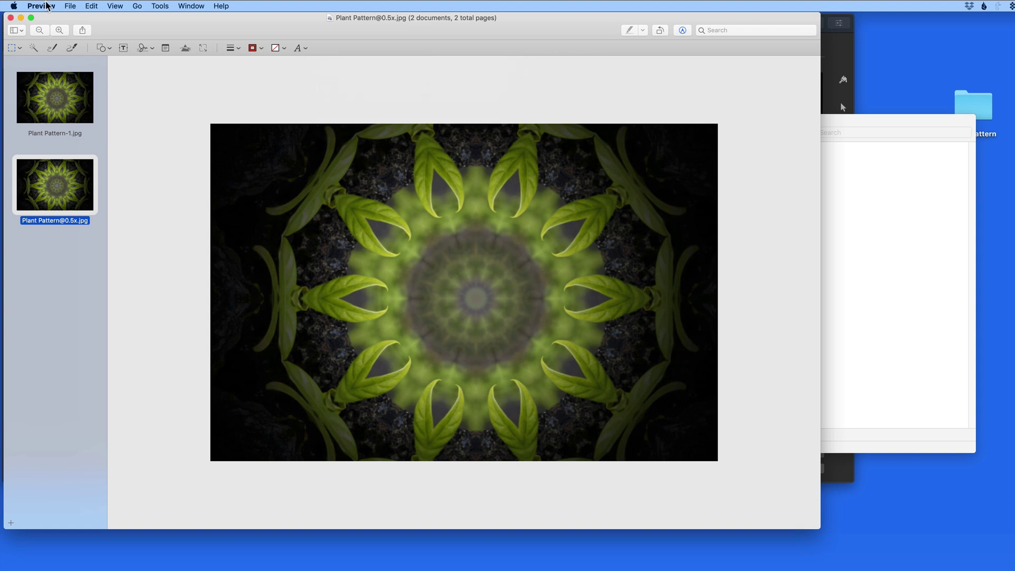
{"action": "left_click", "coordinate": [10, 18]}
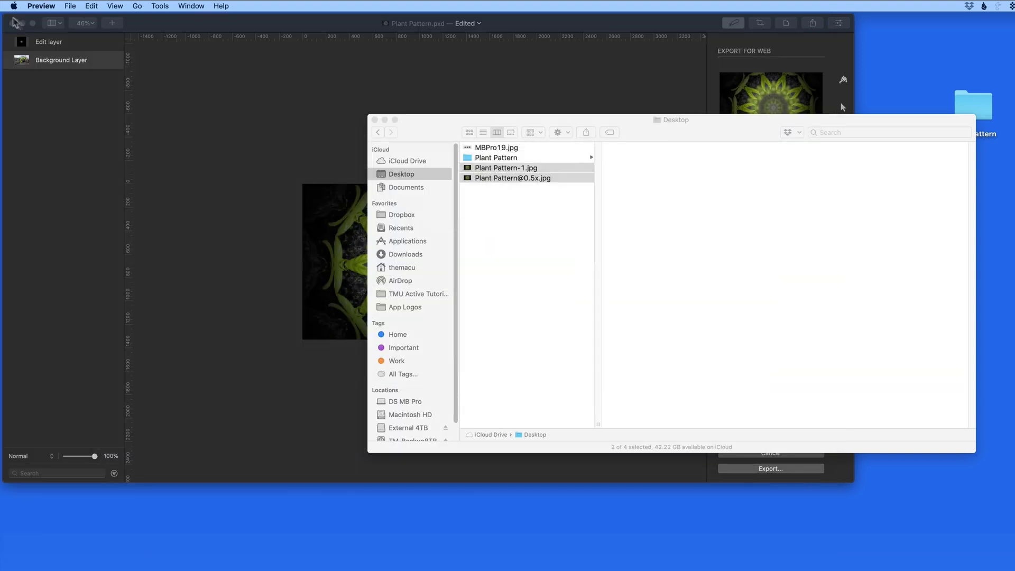
Undo the resize back to 4912×3264, choose the Arrange tool, and show the Share menu.
{"action": "left_click", "coordinate": [351, 116]}
{"action": "key", "text": "ctrl+z"}
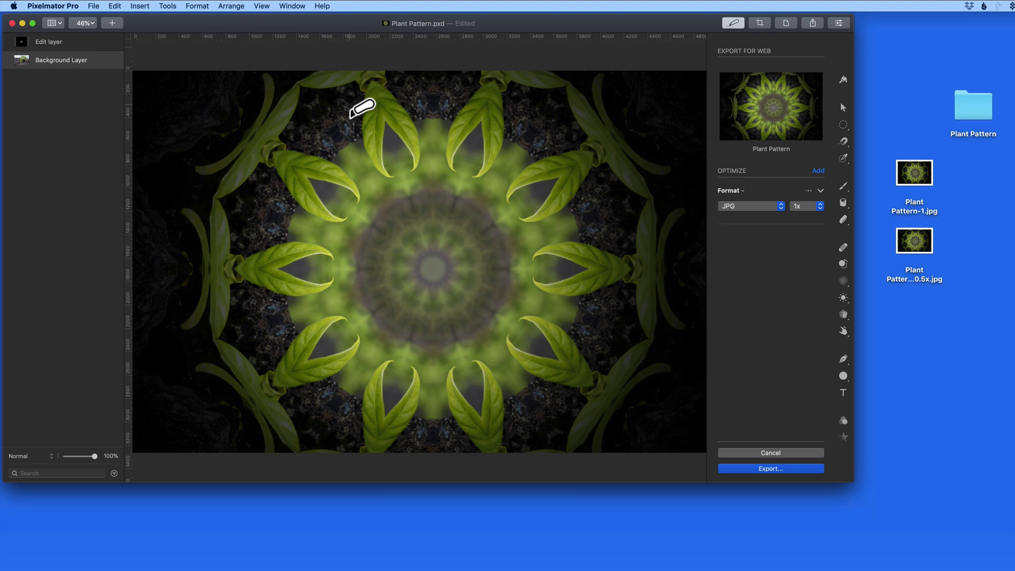
{"action": "key", "text": "v"}
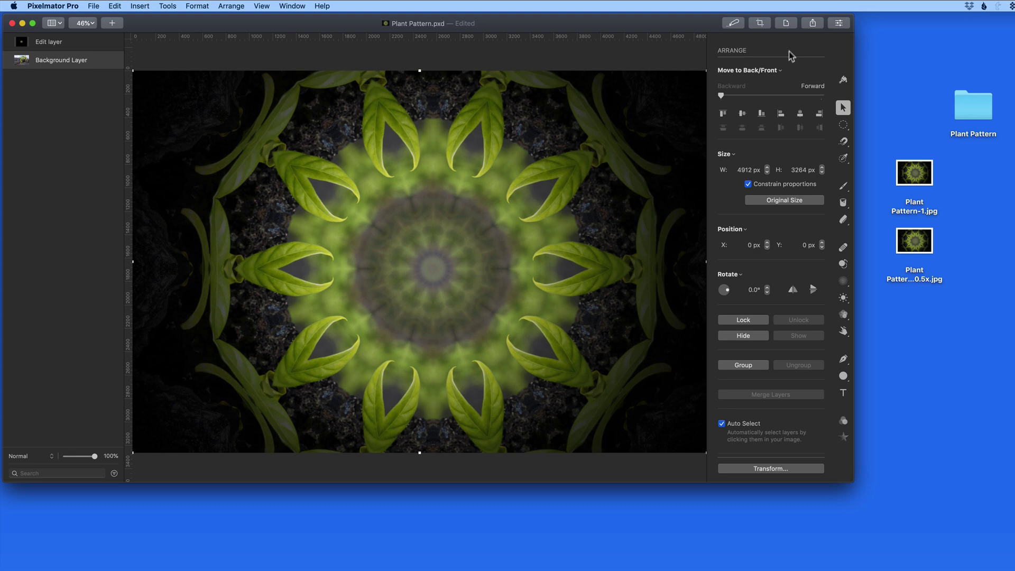
{"action": "left_click", "coordinate": [809, 24]}
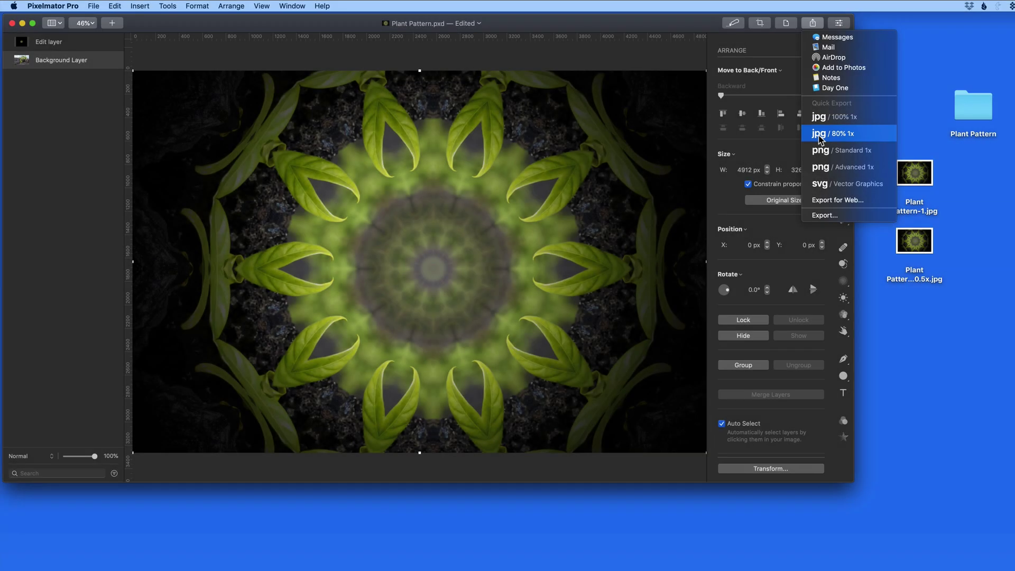
Quick-export a jpg 80% 1x copy to the Desktop named 'Plant Pattern 80%'.
{"action": "left_click", "coordinate": [819, 137]}
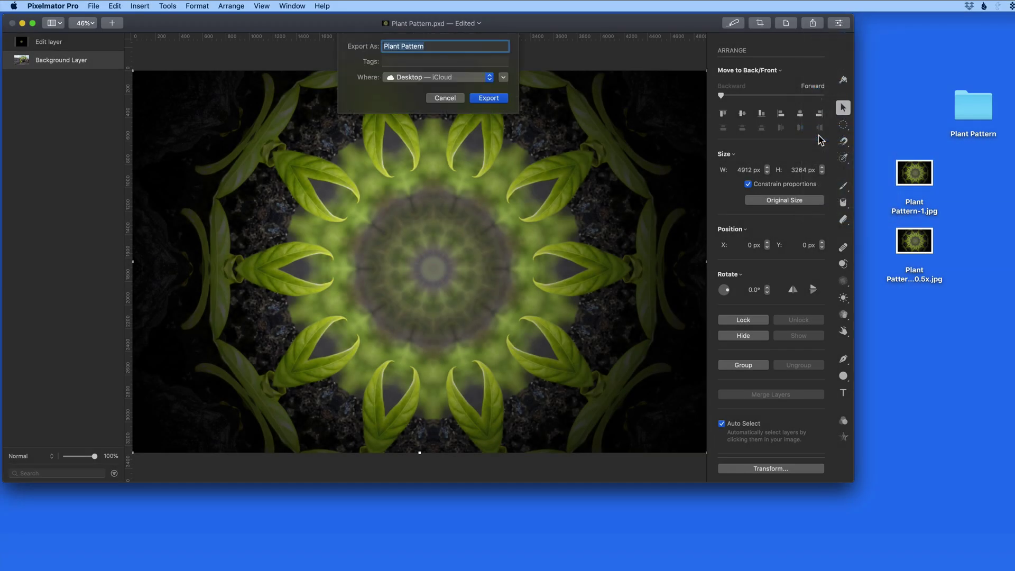
{"action": "left_click", "coordinate": [439, 47]}
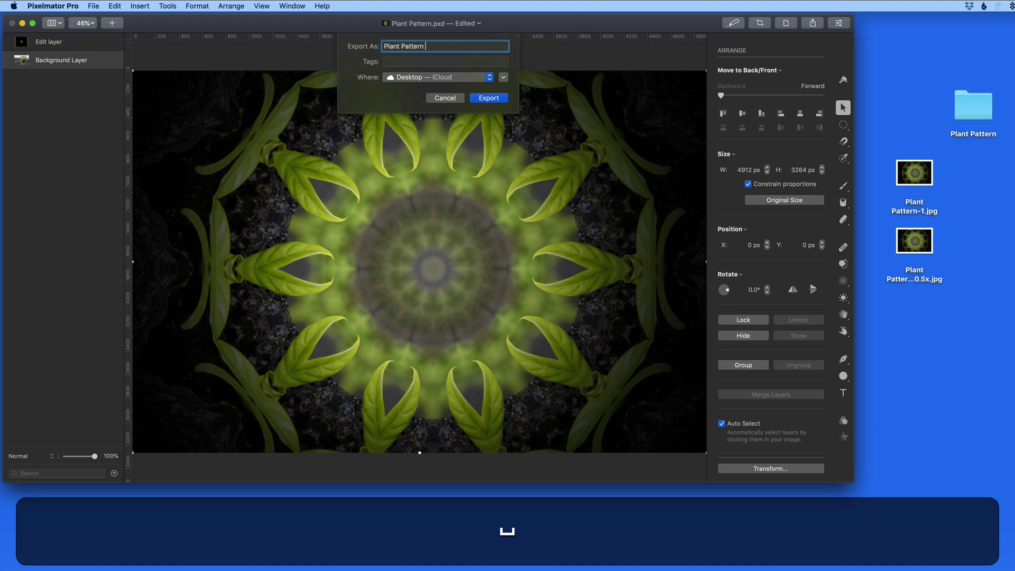
{"action": "key", "text": "shift"}
{"action": "type", "text": "80%"}
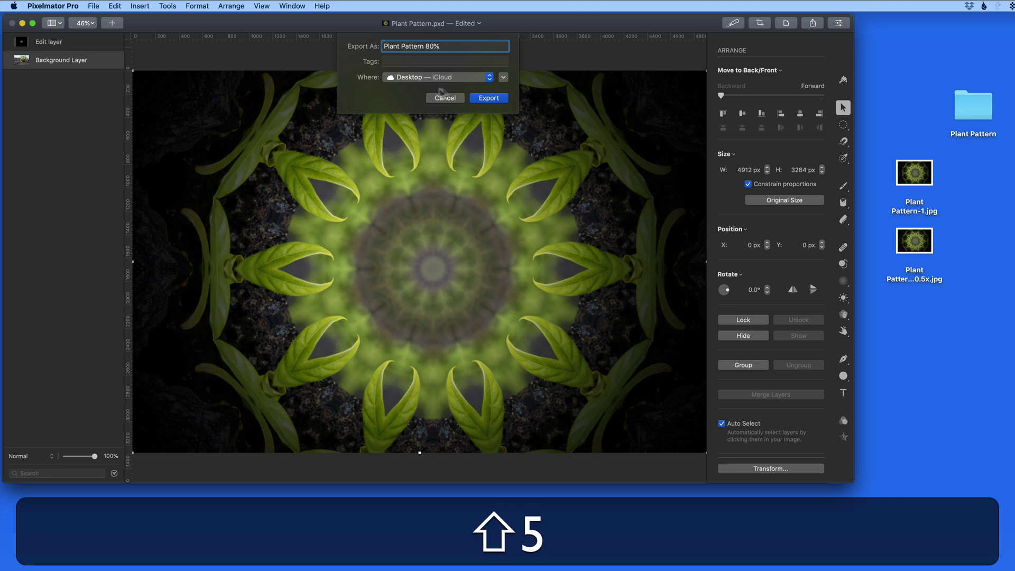
{"action": "left_click", "coordinate": [489, 99]}
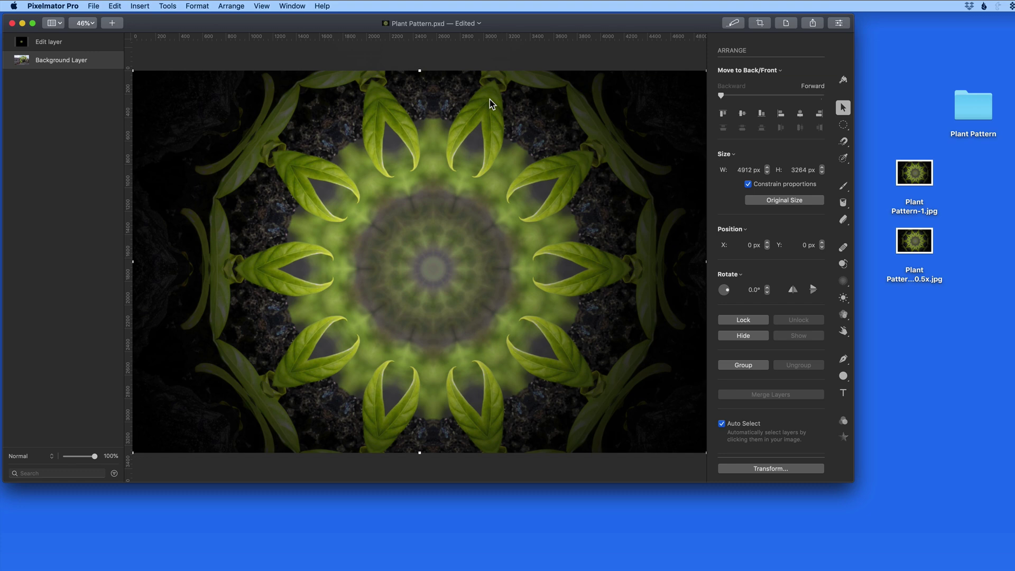
{"action": "left_click", "coordinate": [914, 309]}
{"action": "key", "text": "super+i"}
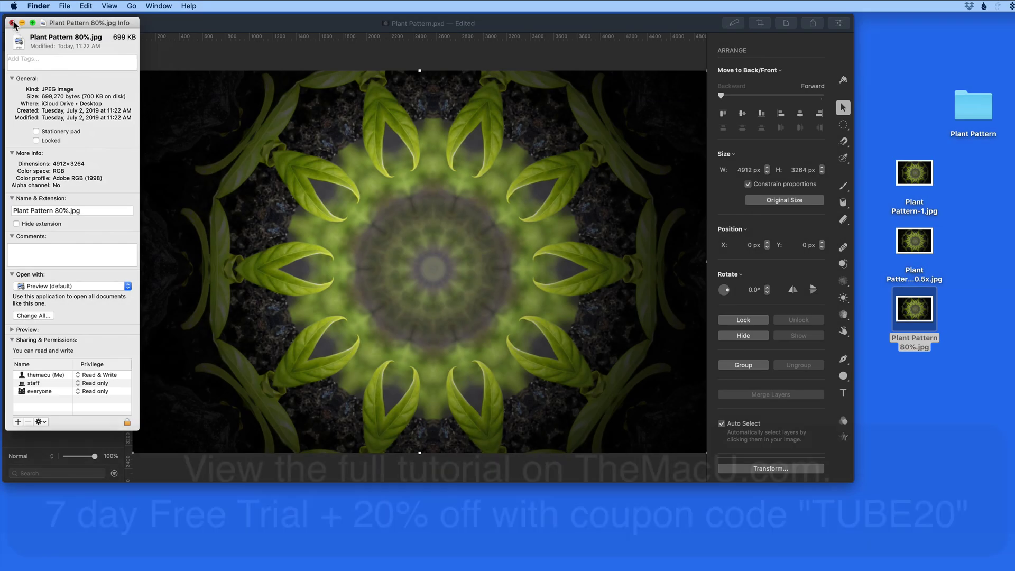
Close the file info window and reopen the Quick Export menu for Plant Pattern.pxd.
{"action": "left_click", "coordinate": [11, 23]}
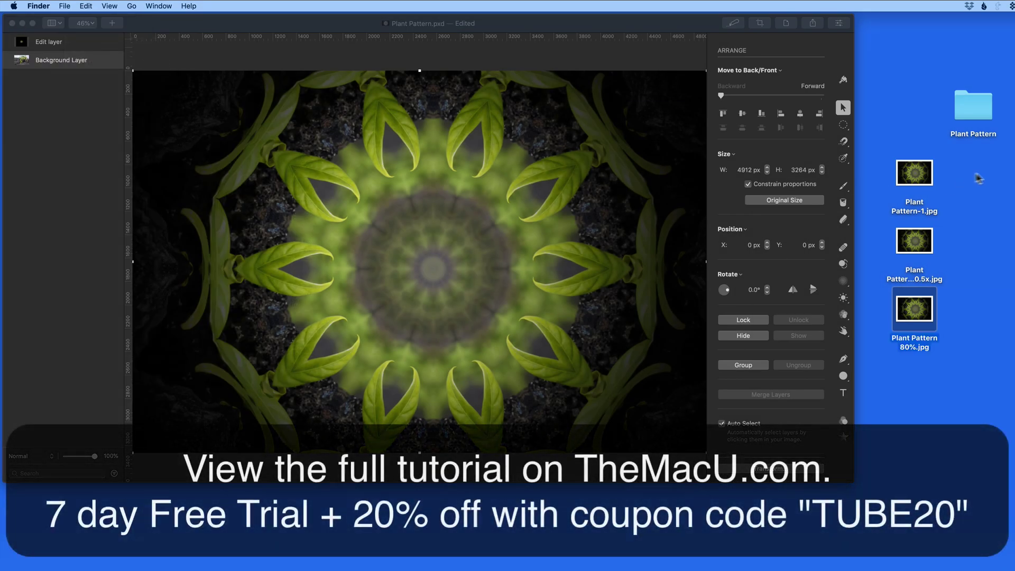
{"action": "left_click", "coordinate": [996, 196]}
{"action": "left_click", "coordinate": [801, 24]}
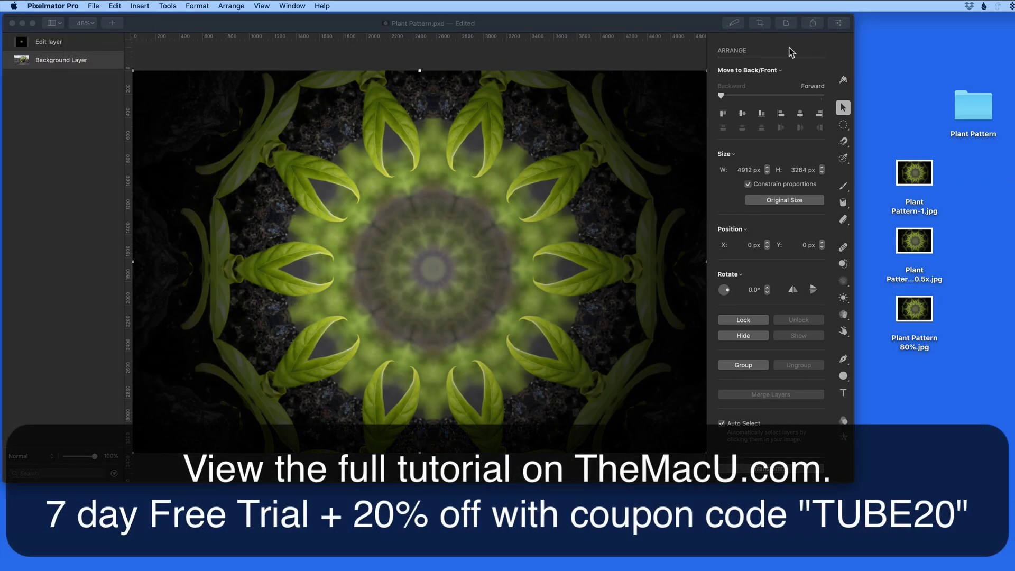
{"action": "left_click", "coordinate": [813, 23]}
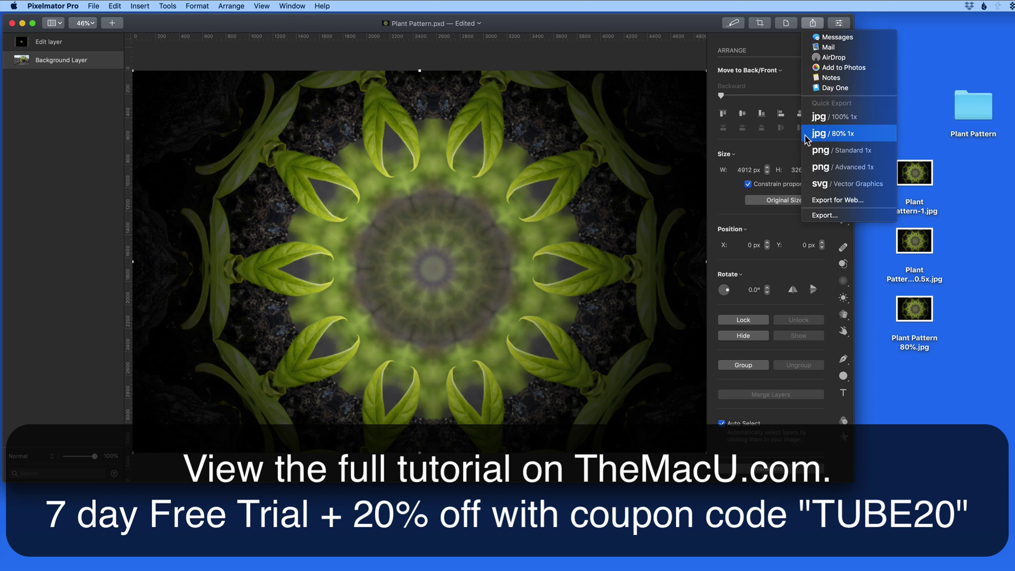